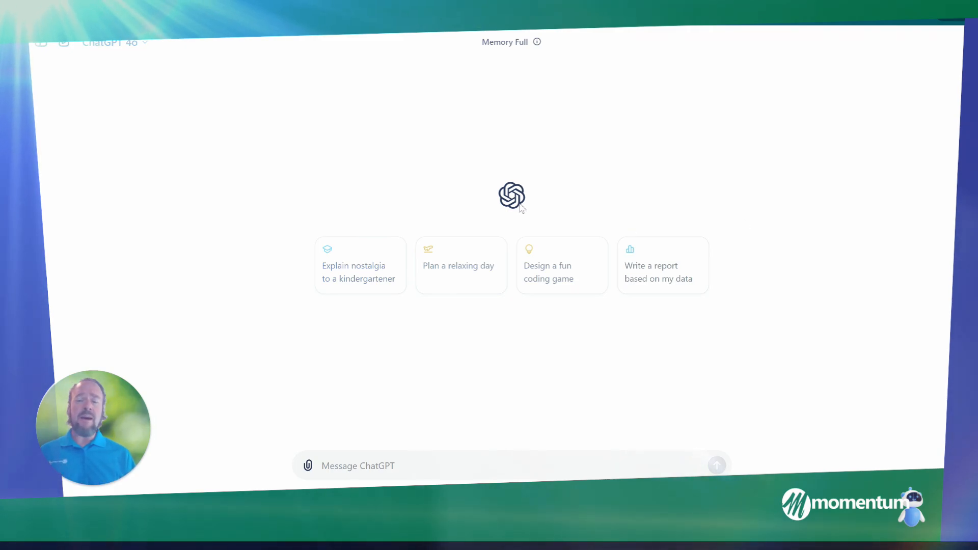
Step: Ask for a prompt to comprehensively analyze a website by URL for readability, SEO, accessibility, user engagement and attractiveness, including best practice hallmarks
{"action": "left_click", "coordinate": [502, 469]}
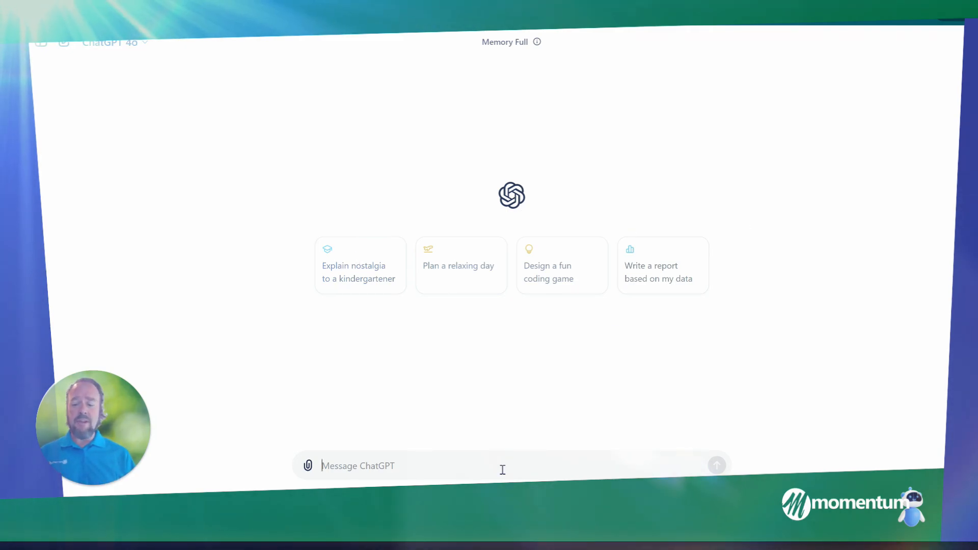
{"action": "type", "text": "Give me a good prompt that I can use to feed in my web site URL, and have ChatGPT do a comprehensive analysis of it. I'd like to emphasize best practices for readability, SEO, accessibility, user engagement and attractiveness. If there are any best practice hallmarks to measure against, that would be great, too."}
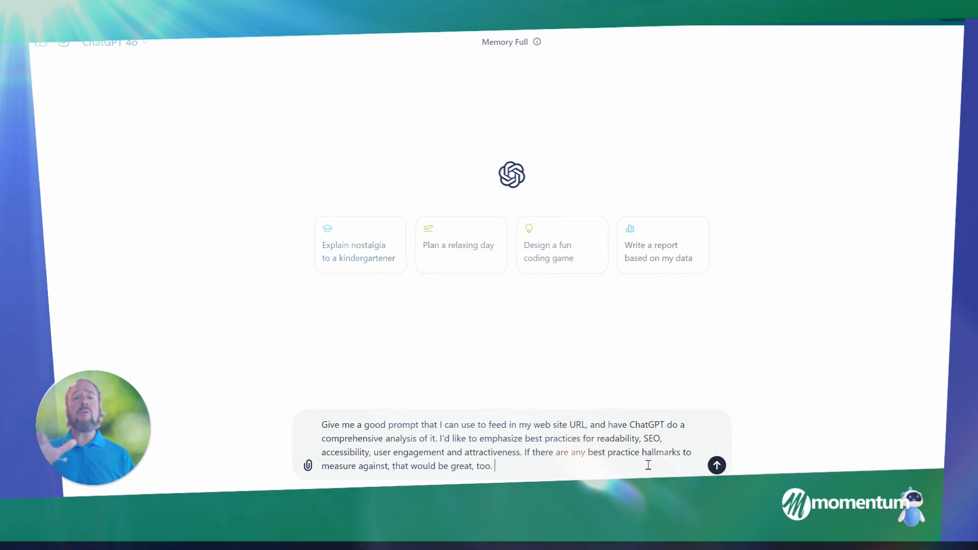
{"action": "left_click", "coordinate": [716, 466]}
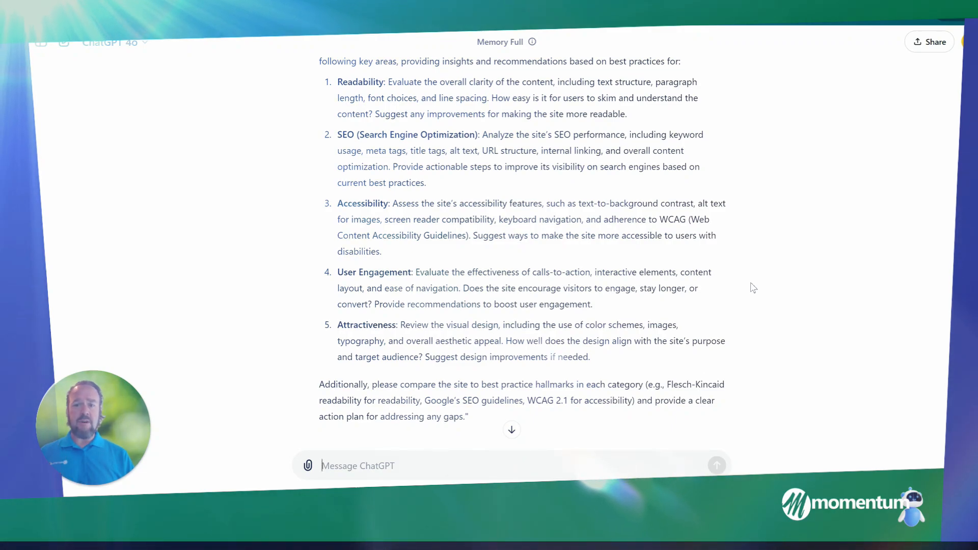
Step: Copy the full generated website analysis prompt, from "I would like" through "addressing any gaps", into a new message
{"action": "scroll", "coordinate": [746, 401], "scroll_direction": "down", "scroll_amount": 3}
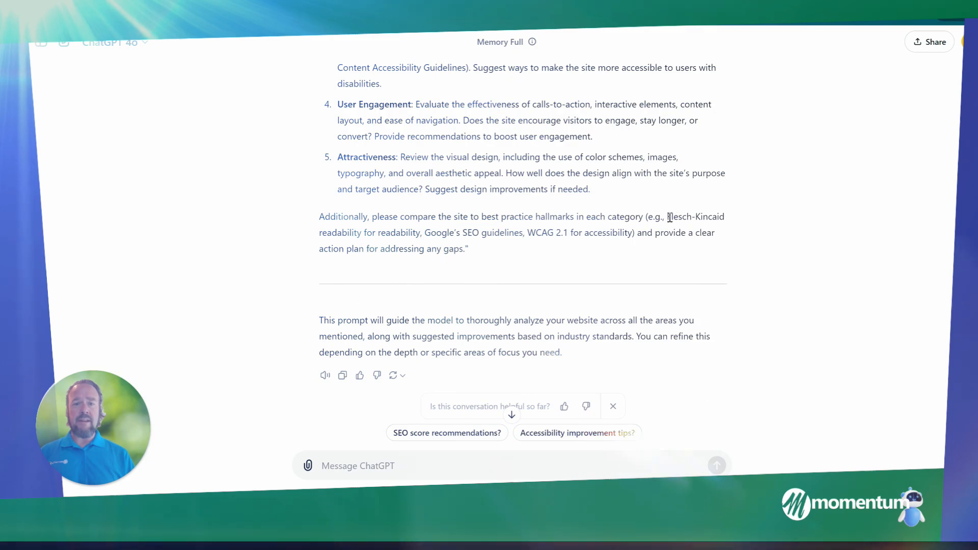
{"action": "left_click_drag", "start_coordinate": [667, 216], "coordinate": [630, 235]}
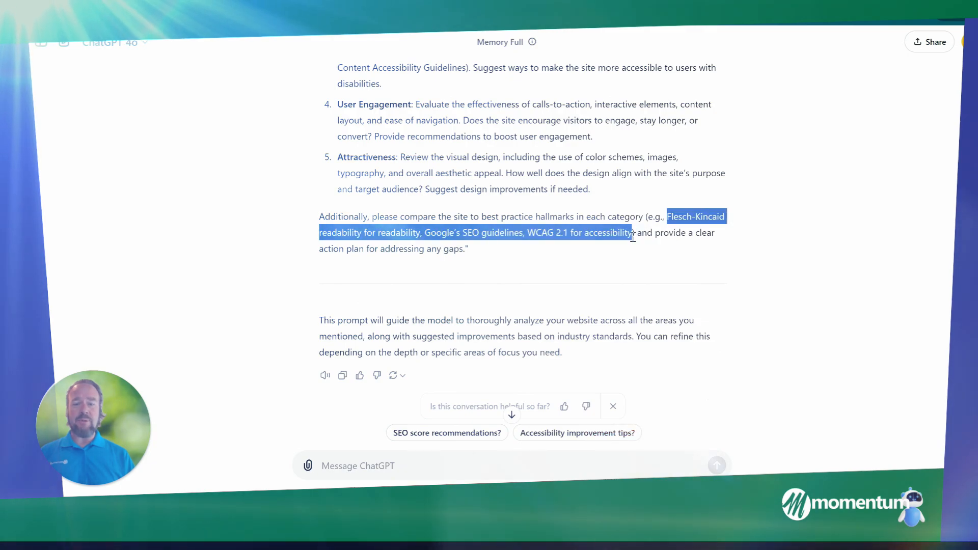
{"action": "scroll", "coordinate": [732, 257], "scroll_direction": "up", "scroll_amount": 6}
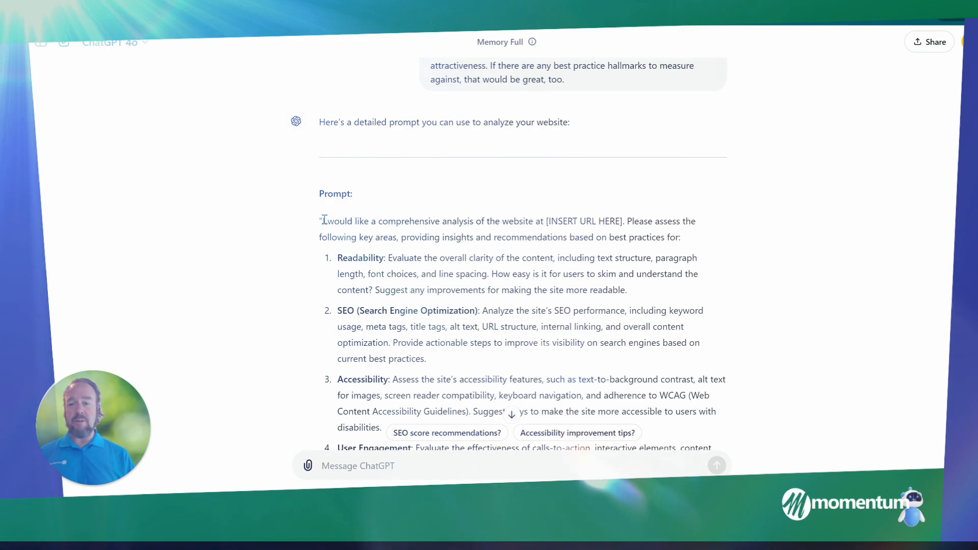
{"action": "left_click_drag", "start_coordinate": [321, 220], "coordinate": [641, 260]}
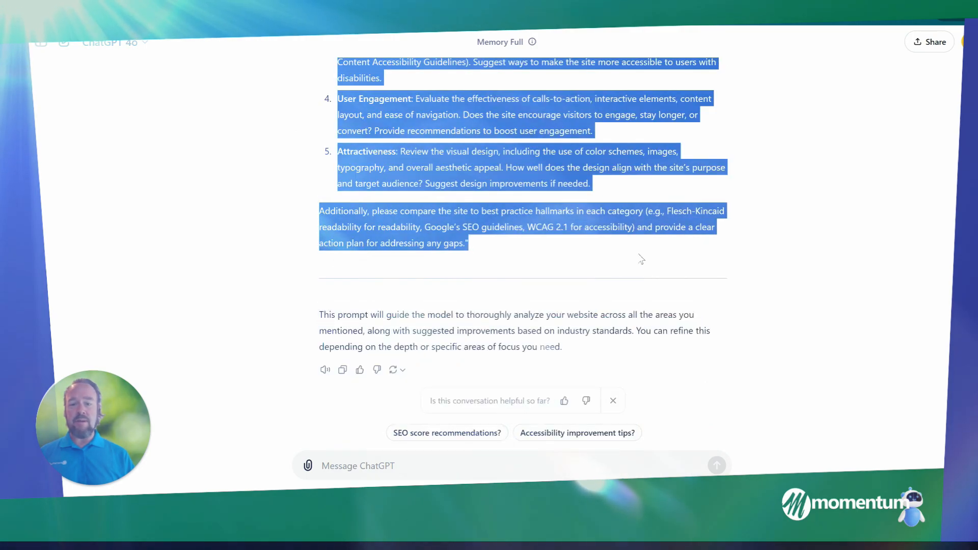
{"action": "left_click", "coordinate": [555, 466]}
{"action": "key", "text": "ctrl+v"}
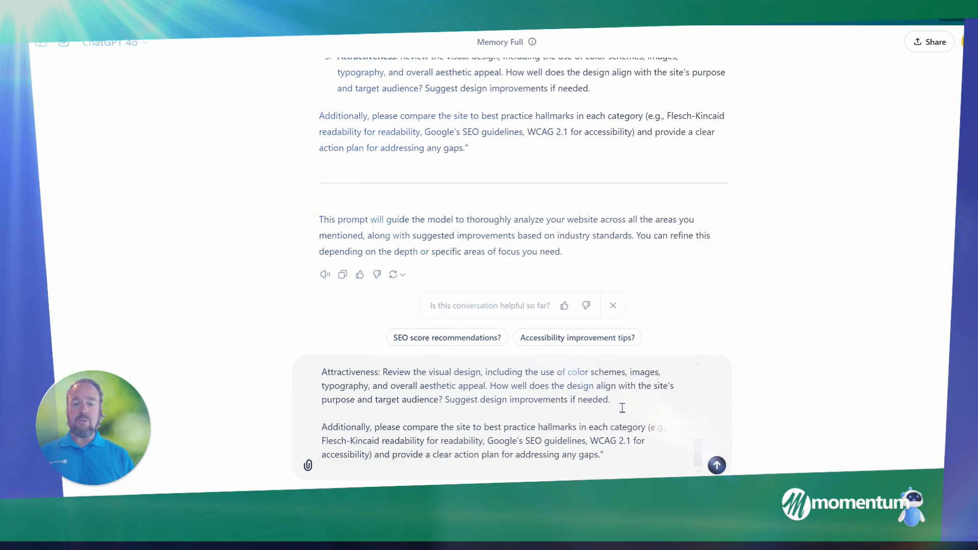
{"action": "scroll", "coordinate": [702, 449], "scroll_direction": "up", "scroll_amount": 10}
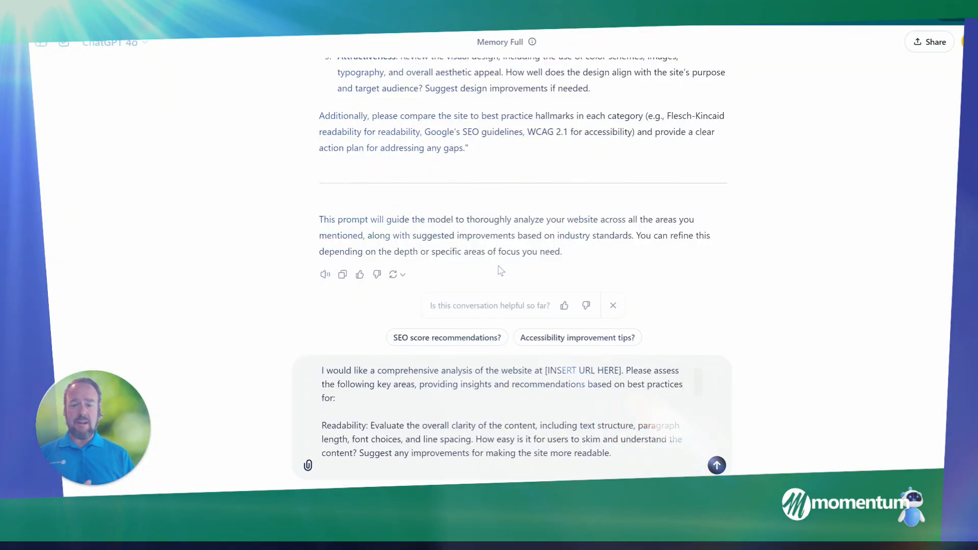
{"action": "left_click_drag", "start_coordinate": [545, 374], "coordinate": [621, 368]}
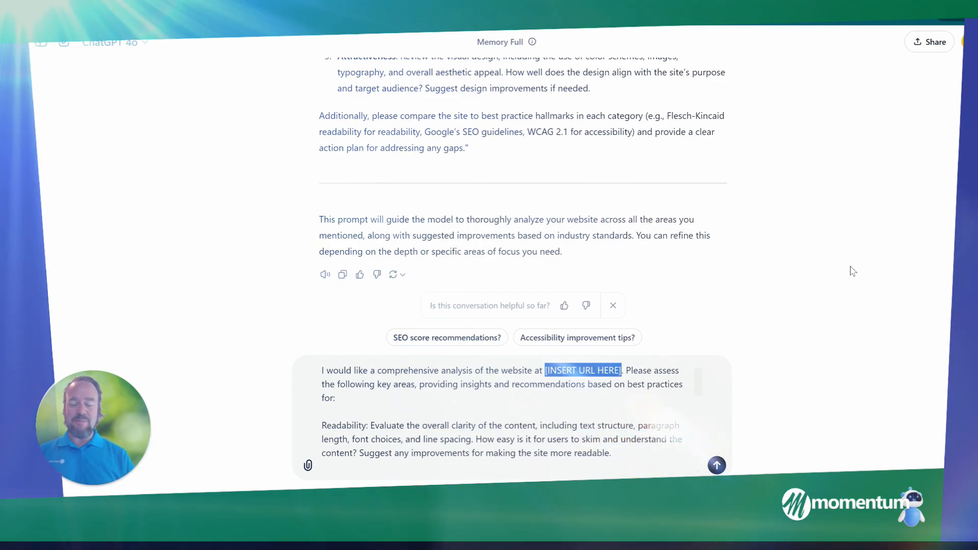
{"action": "type", "text": "https://www.westspartachamber.com/"}
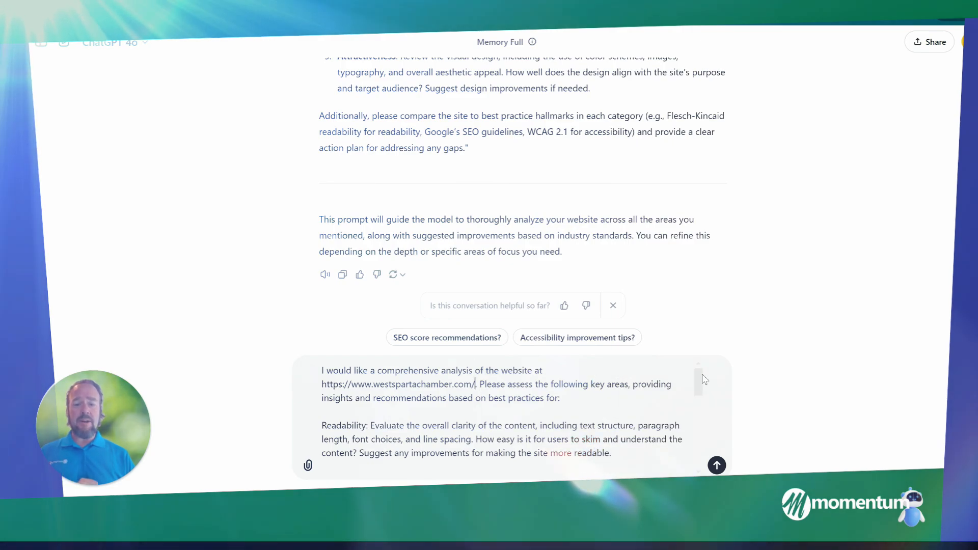
{"action": "scroll", "coordinate": [708, 402], "scroll_direction": "down", "scroll_amount": 3}
{"action": "scroll", "coordinate": [711, 416], "scroll_direction": "down", "scroll_amount": 5}
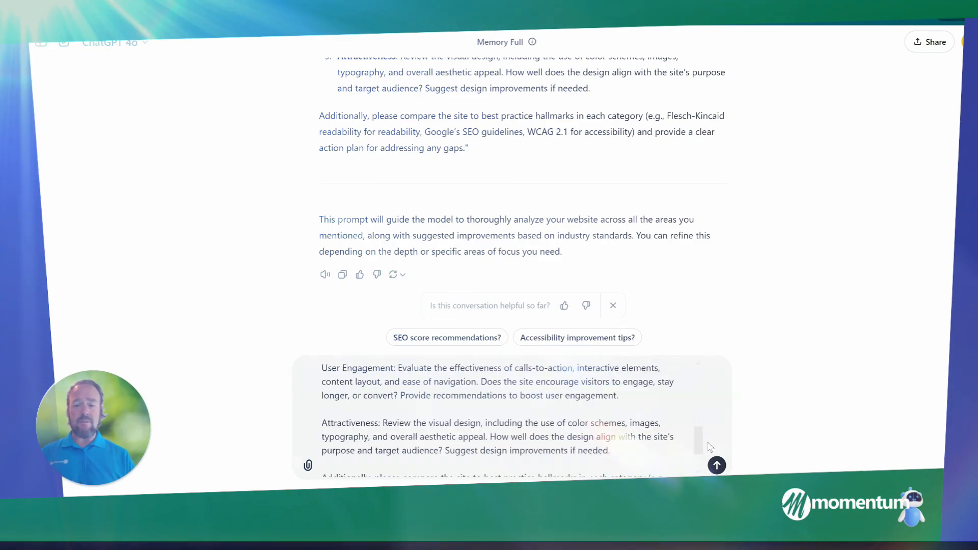
{"action": "left_click", "coordinate": [717, 466]}
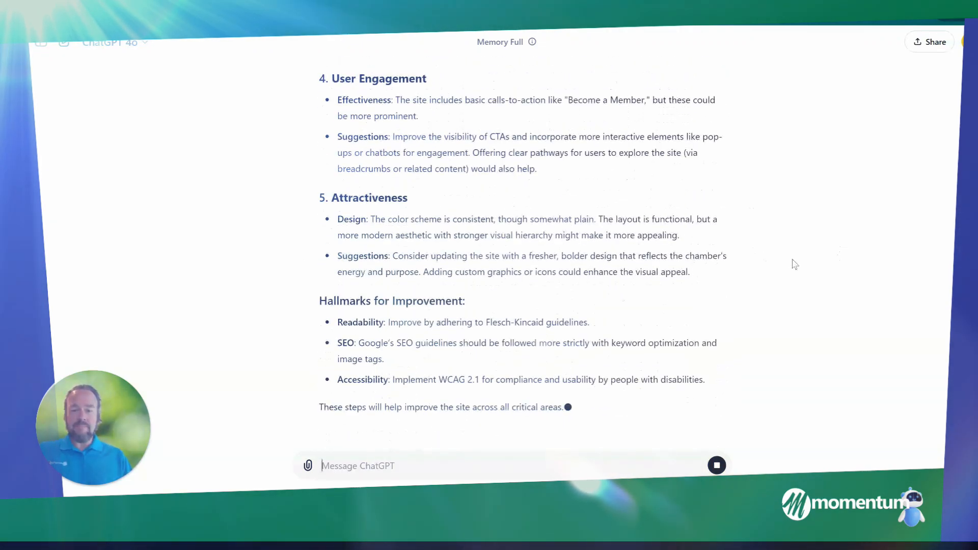
Step: Read the website analysis from the Readability section through the Hallmarks for Improvement
{"action": "scroll", "coordinate": [793, 342], "scroll_direction": "up", "scroll_amount": 8}
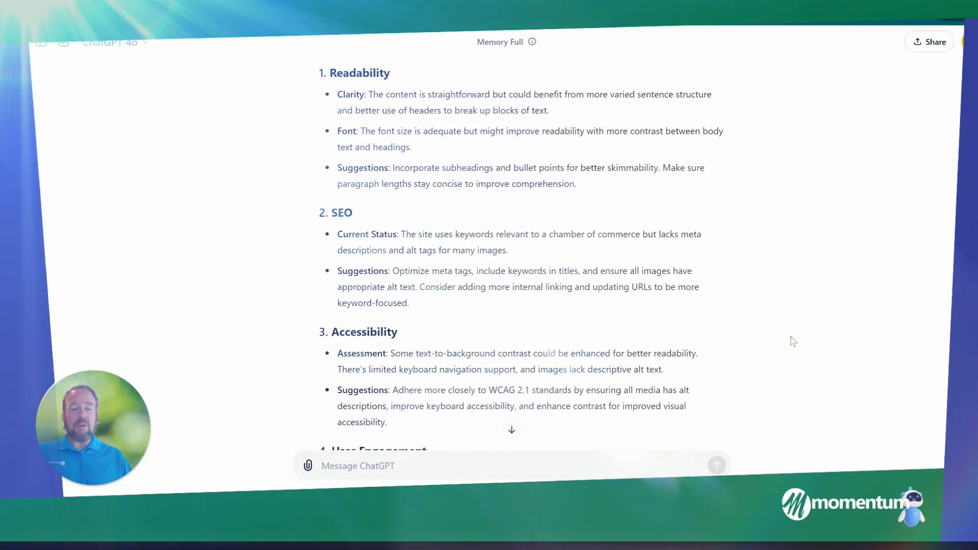
{"action": "scroll", "coordinate": [793, 341], "scroll_direction": "up", "scroll_amount": 1}
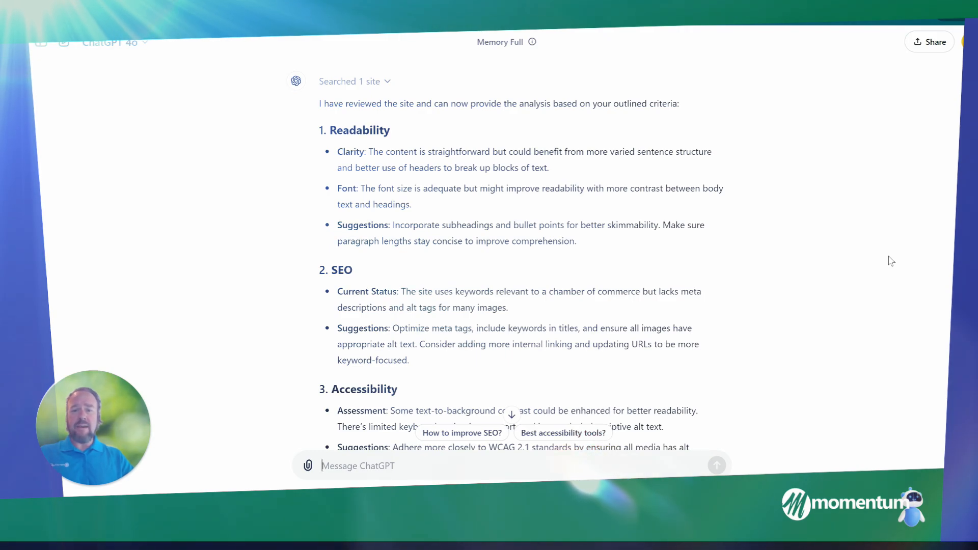
{"action": "scroll", "coordinate": [890, 260], "scroll_direction": "down", "scroll_amount": 1}
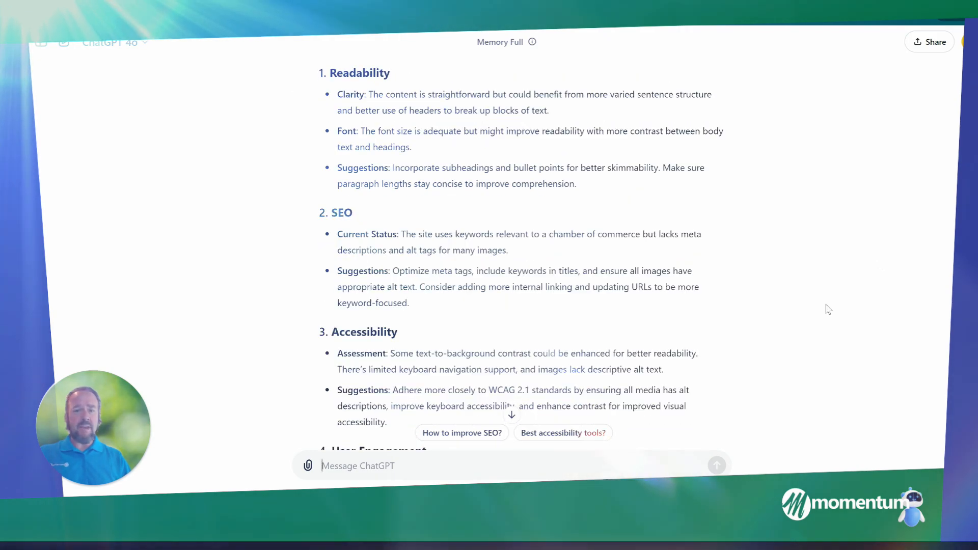
{"action": "scroll", "coordinate": [840, 238], "scroll_direction": "down", "scroll_amount": 1}
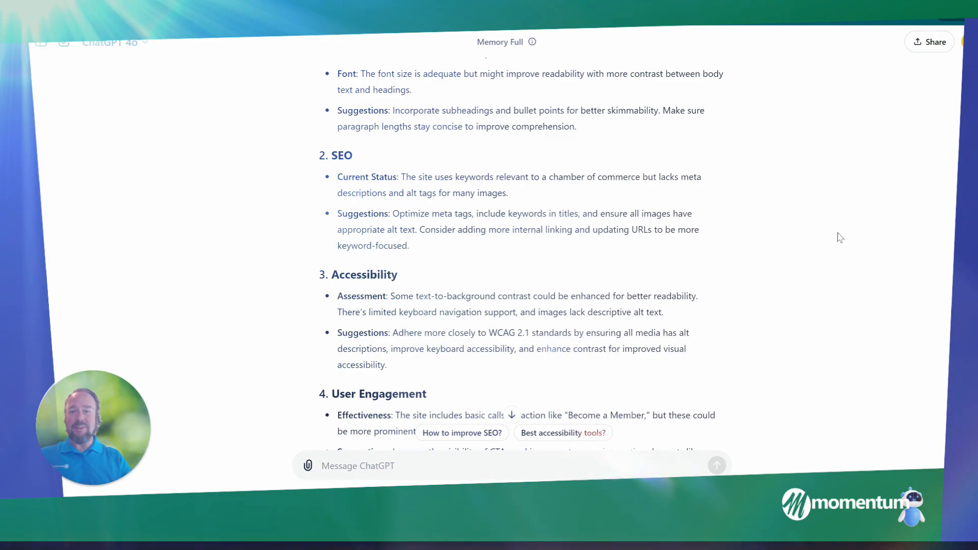
{"action": "scroll", "coordinate": [840, 238], "scroll_direction": "down", "scroll_amount": 2}
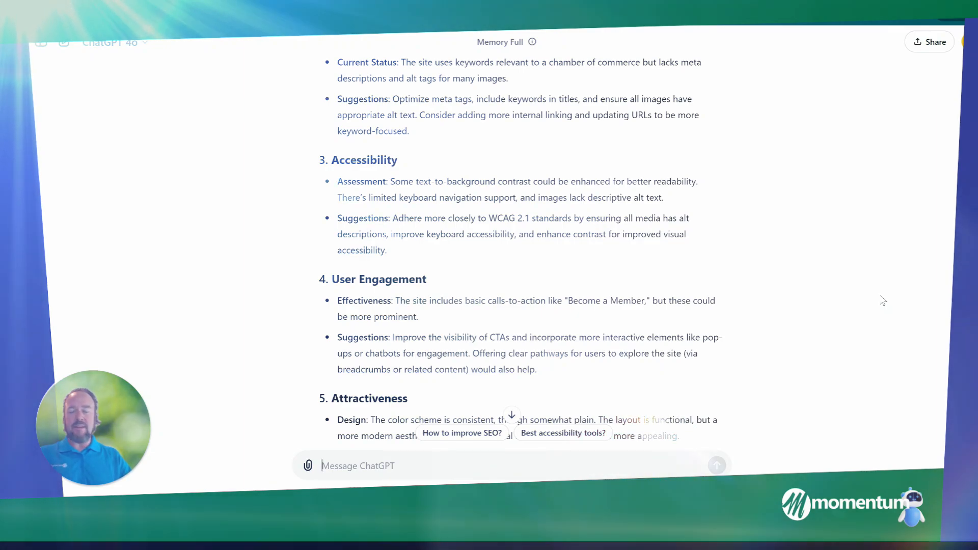
{"action": "scroll", "coordinate": [882, 300], "scroll_direction": "down", "scroll_amount": 3}
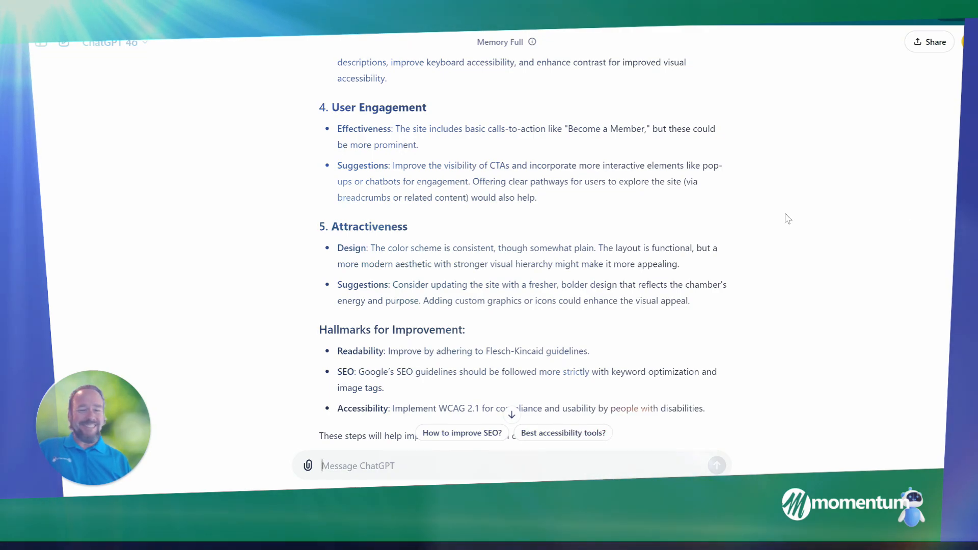
{"action": "scroll", "coordinate": [788, 219], "scroll_direction": "down", "scroll_amount": 2}
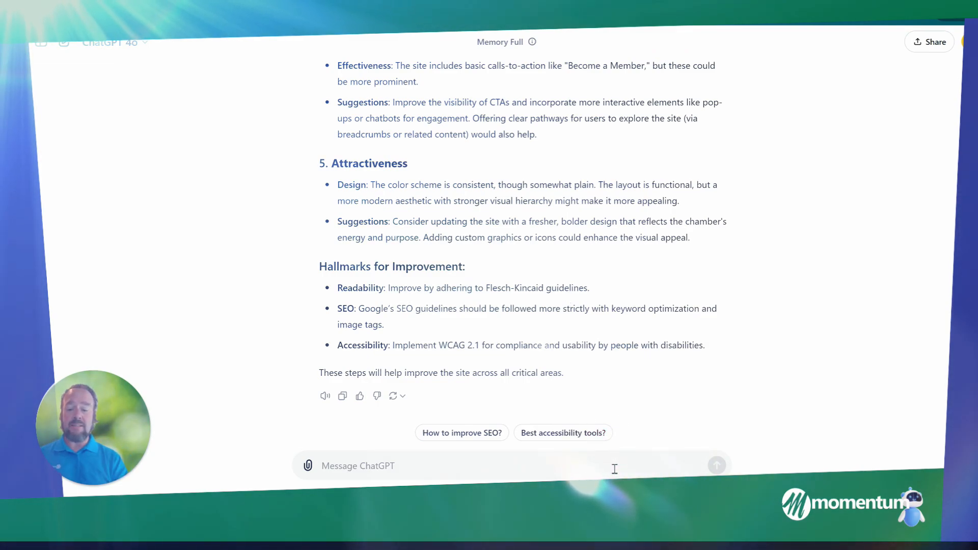
{"action": "type", "text": "Can you"}
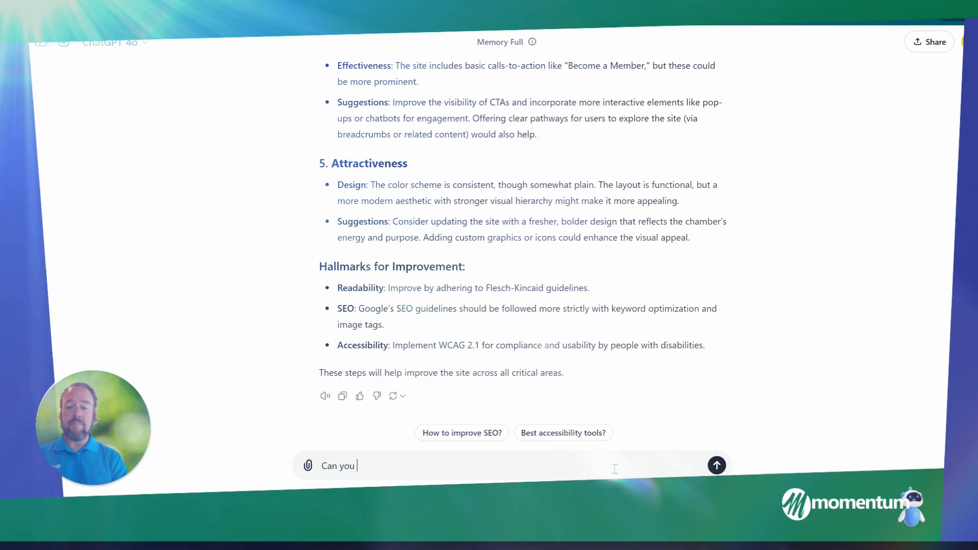
{"action": "key", "text": "BackSpace"}
{"action": "key", "text": "BackSpace"}
{"action": "key", "text": "BackSpace"}
{"action": "key", "text": "BackSpace"}
{"action": "key", "text": "BackSpace"}
{"action": "key", "text": "BackSpace"}
{"action": "key", "text": "BackSpace"}
Step: Send the follow-up "Re: Attractiveness, can you lay out some steps I can take to make the site a "fresher, bolder design"?"
{"action": "type", "text": "Re: Attractive"}
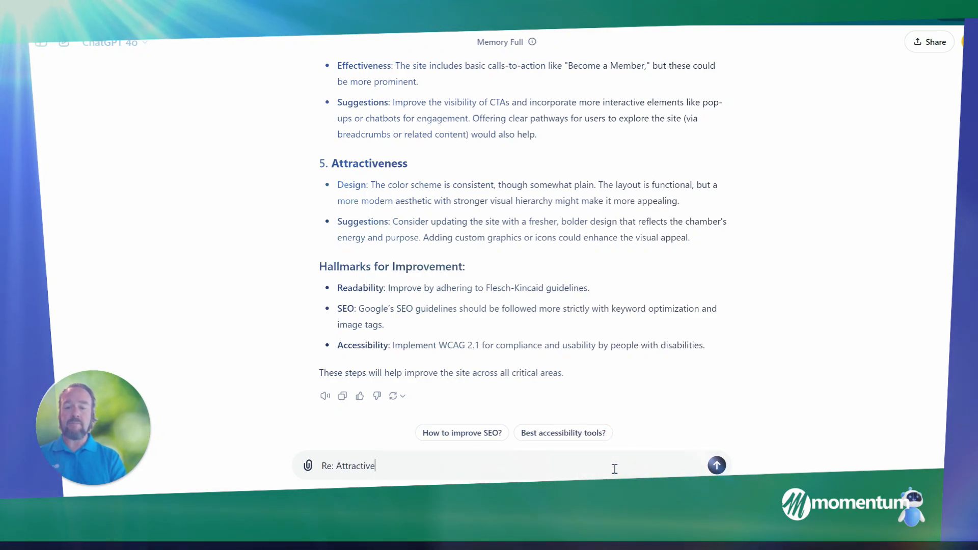
{"action": "type", "text": "ness, can you "}
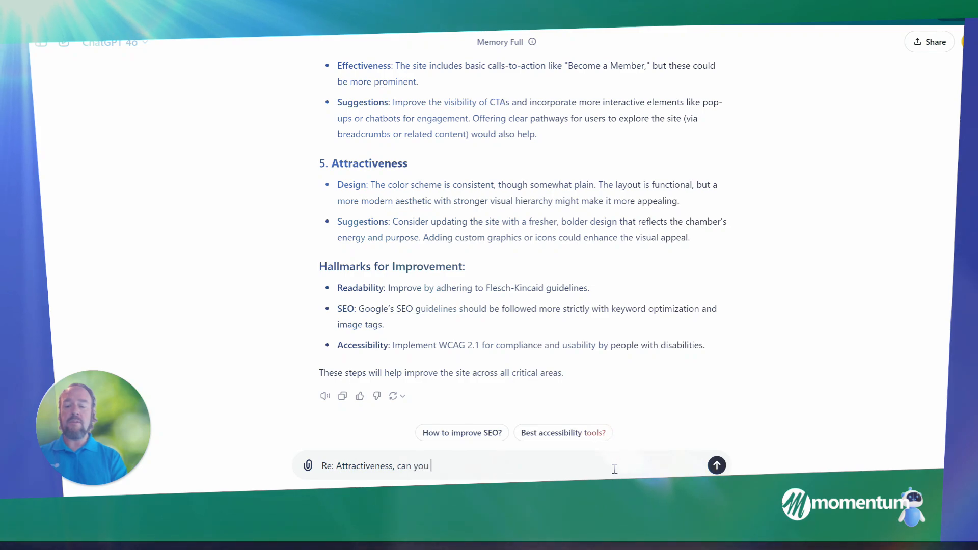
{"action": "type", "text": "lay out some st"}
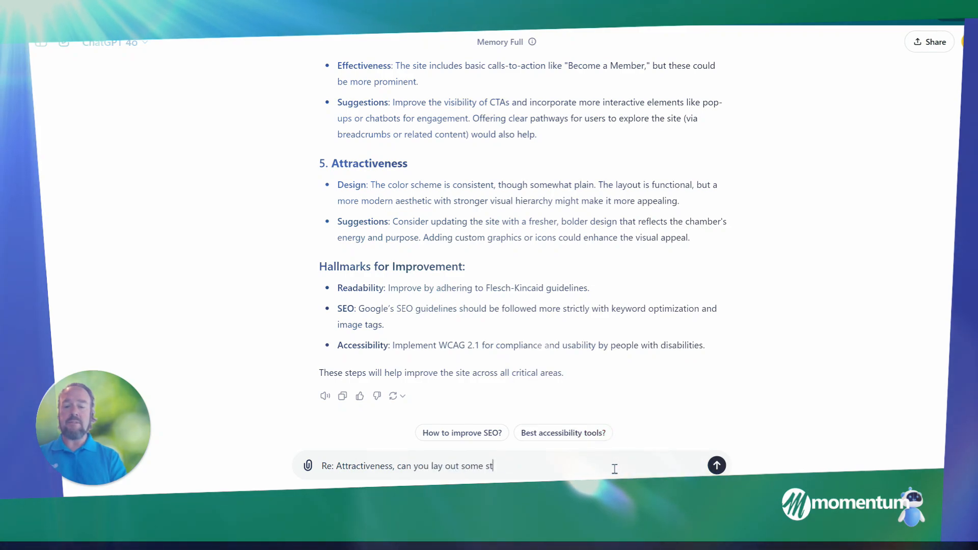
{"action": "type", "text": "eps I can "}
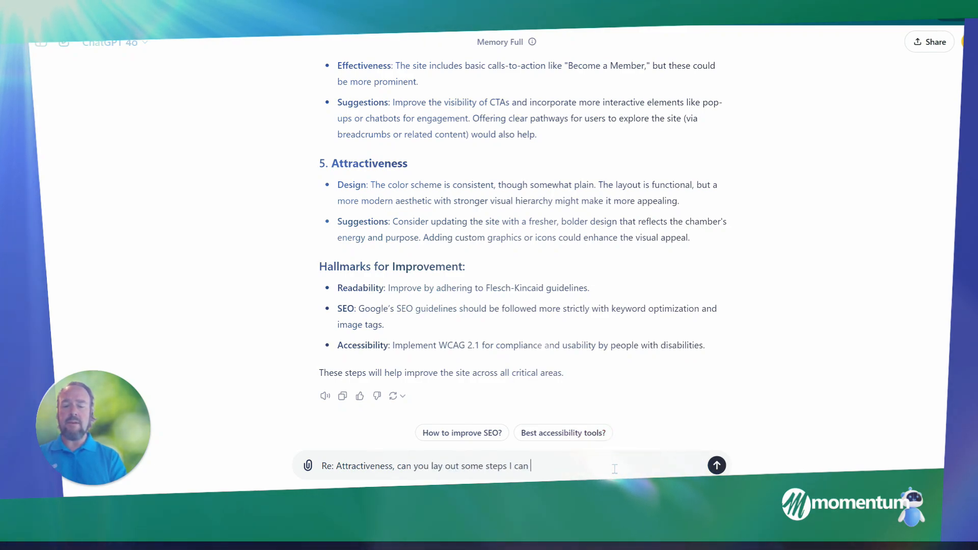
{"action": "type", "text": "take to make the site"}
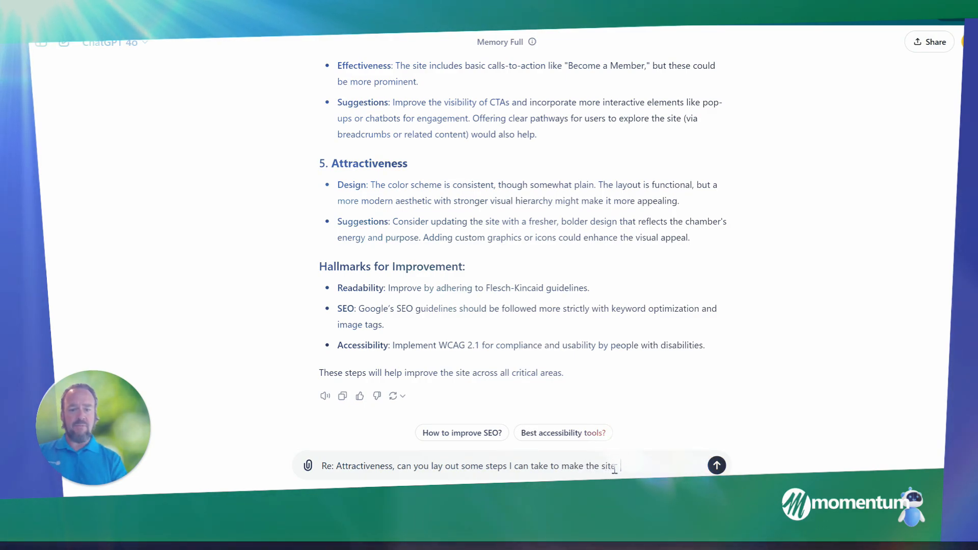
{"action": "type", "text": " a \"freshe"}
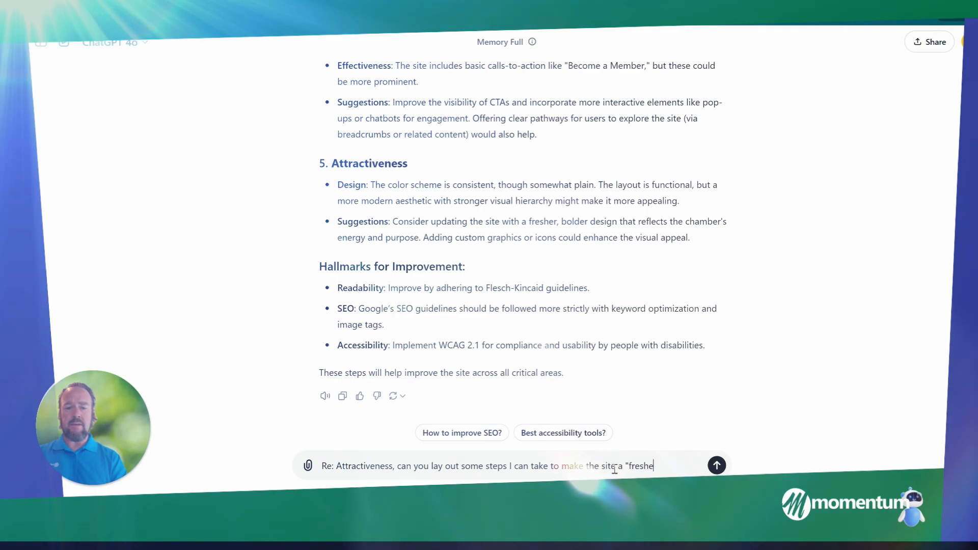
{"action": "type", "text": "r, bolder des"}
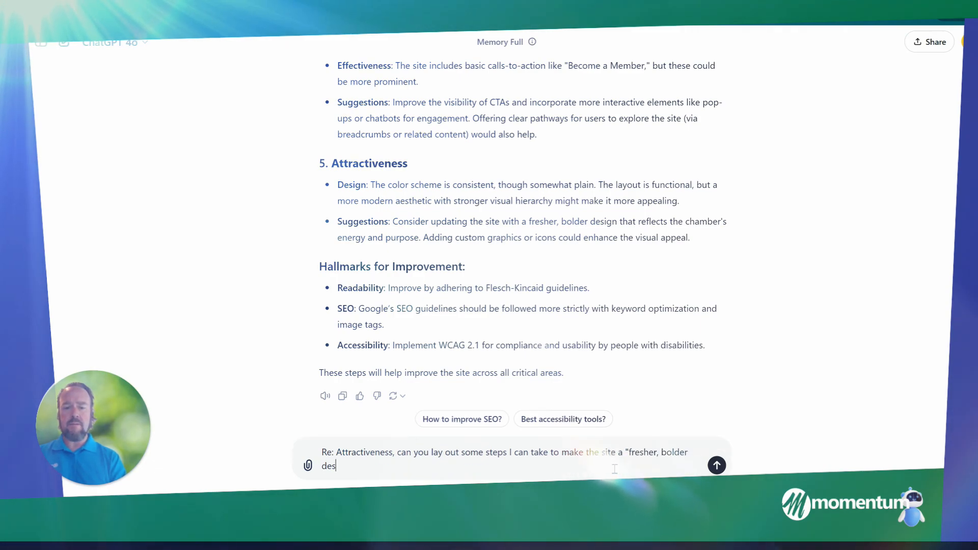
{"action": "type", "text": "ign\"?"}
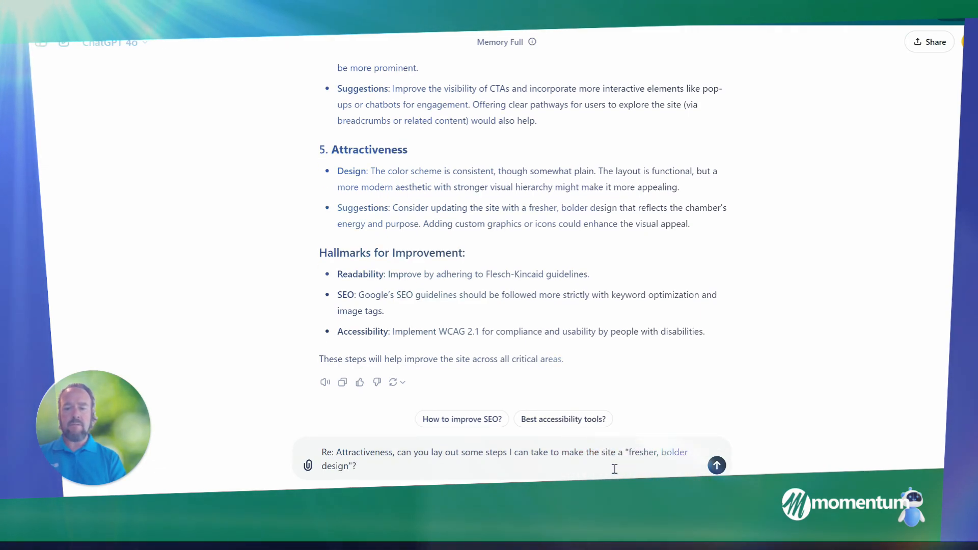
{"action": "key", "text": "Return"}
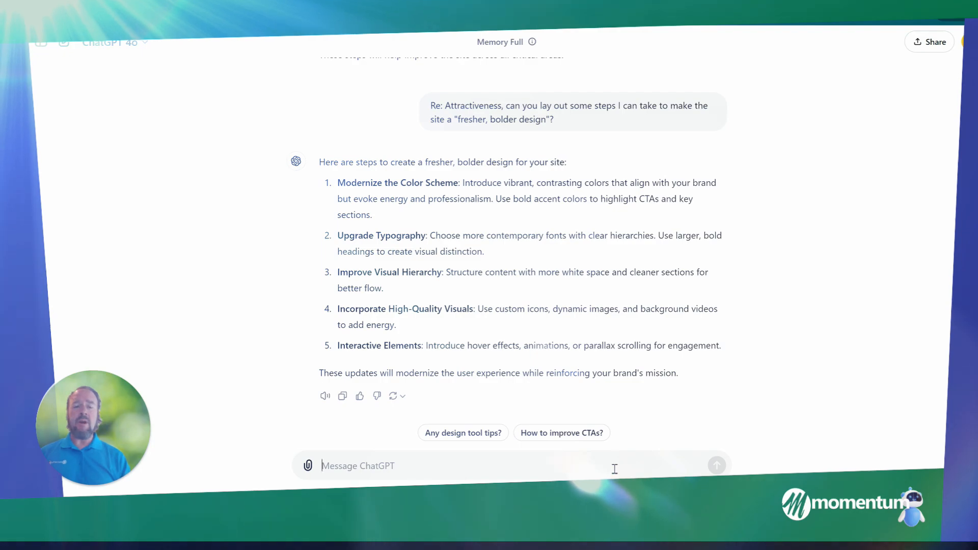
{"action": "scroll", "coordinate": [656, 301], "scroll_direction": "up", "scroll_amount": 10}
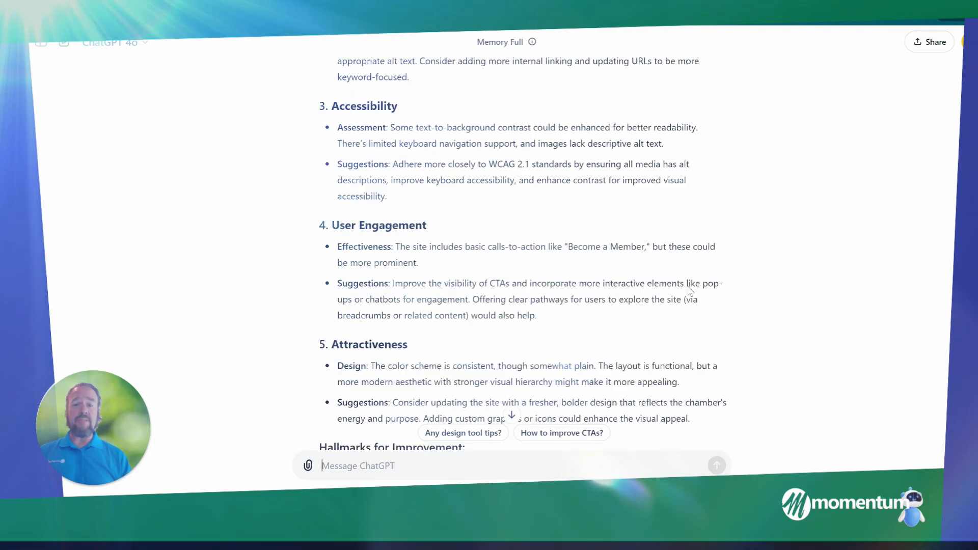
{"action": "scroll", "coordinate": [709, 203], "scroll_direction": "up", "scroll_amount": 5}
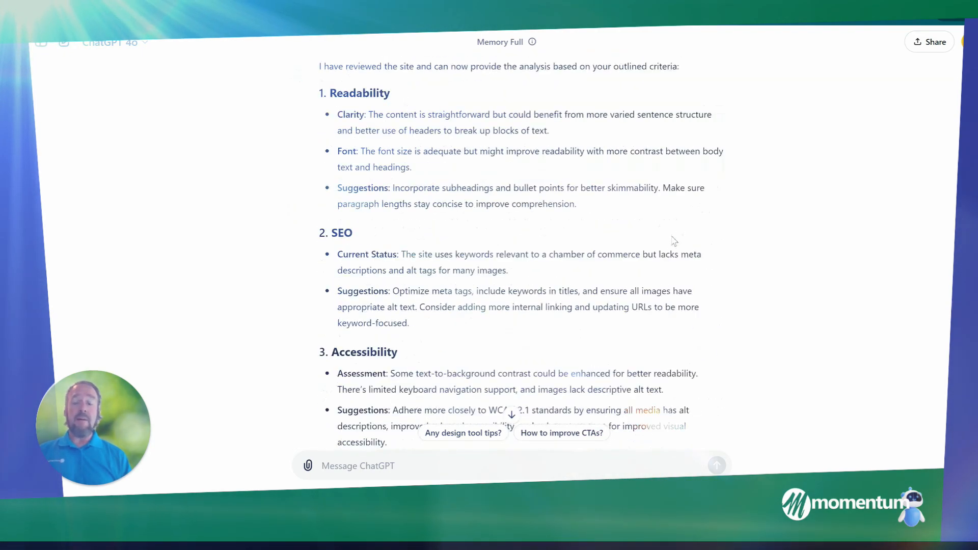
{"action": "scroll", "coordinate": [673, 241], "scroll_direction": "down", "scroll_amount": 15}
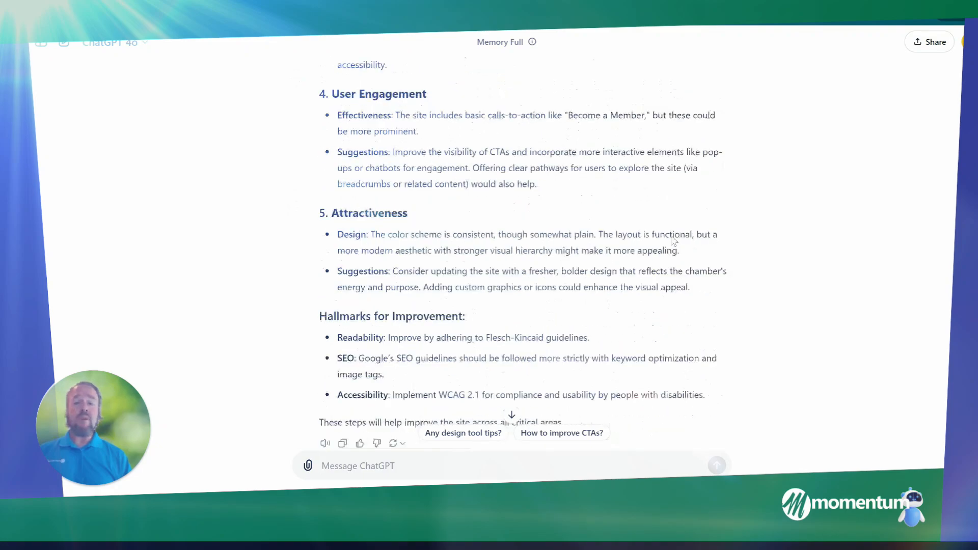